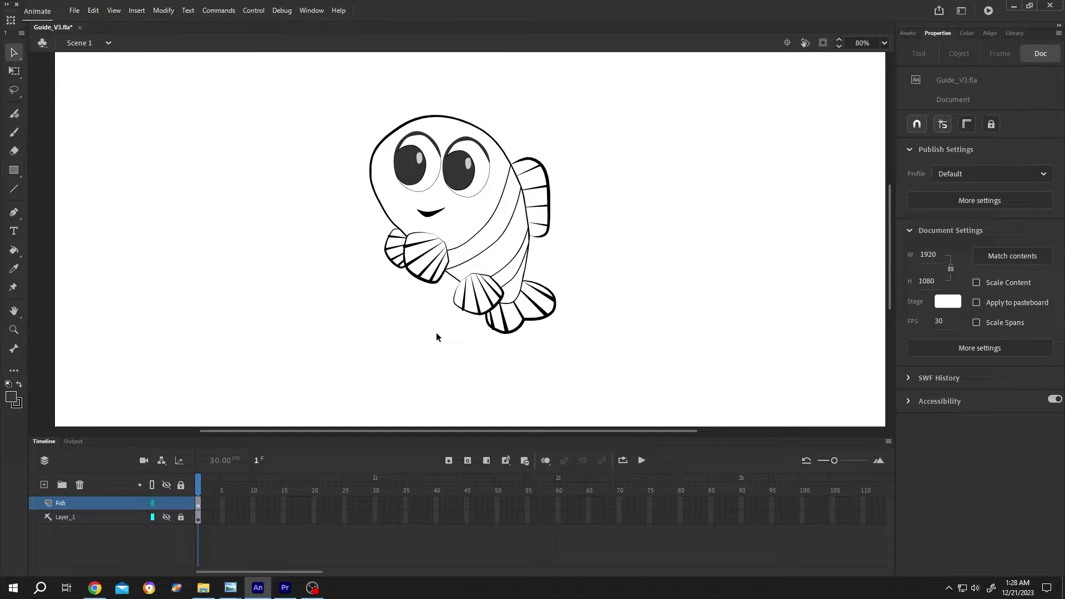
# Step: Select the Fish symbol and bring up its Filters list in Properties
pyautogui.moveTo(485, 223); pyautogui.dragTo(480, 236)
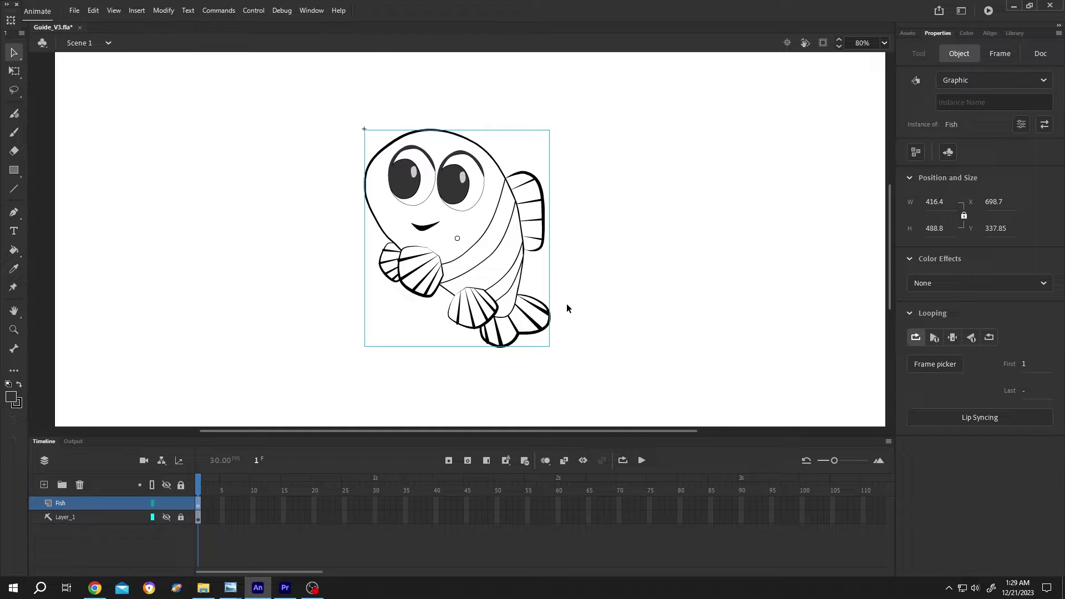
pyautogui.click(997, 54)
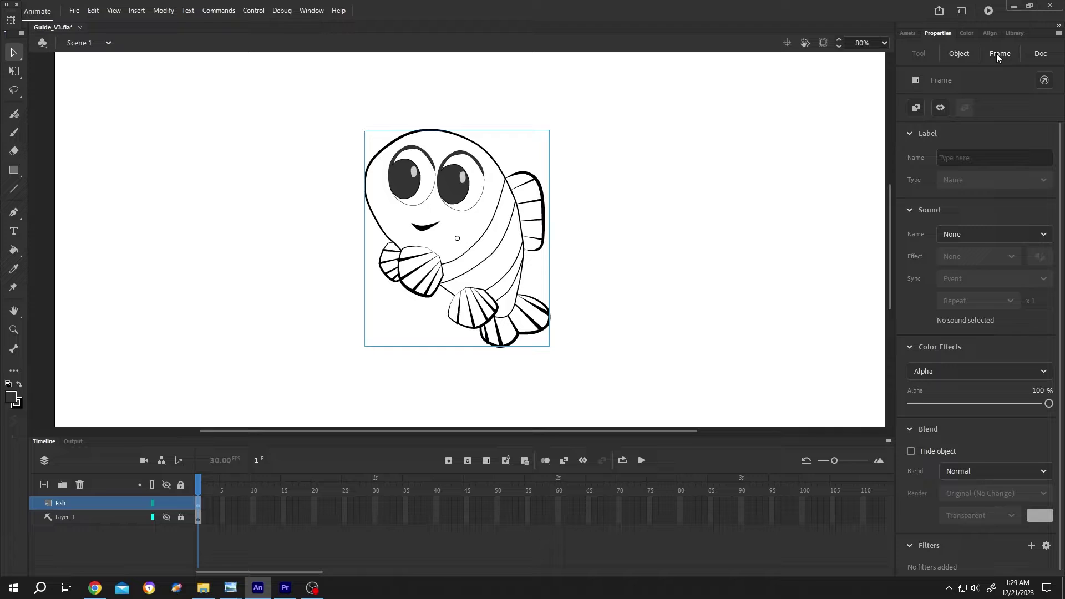
pyautogui.scroll(-1, 1061, 162)
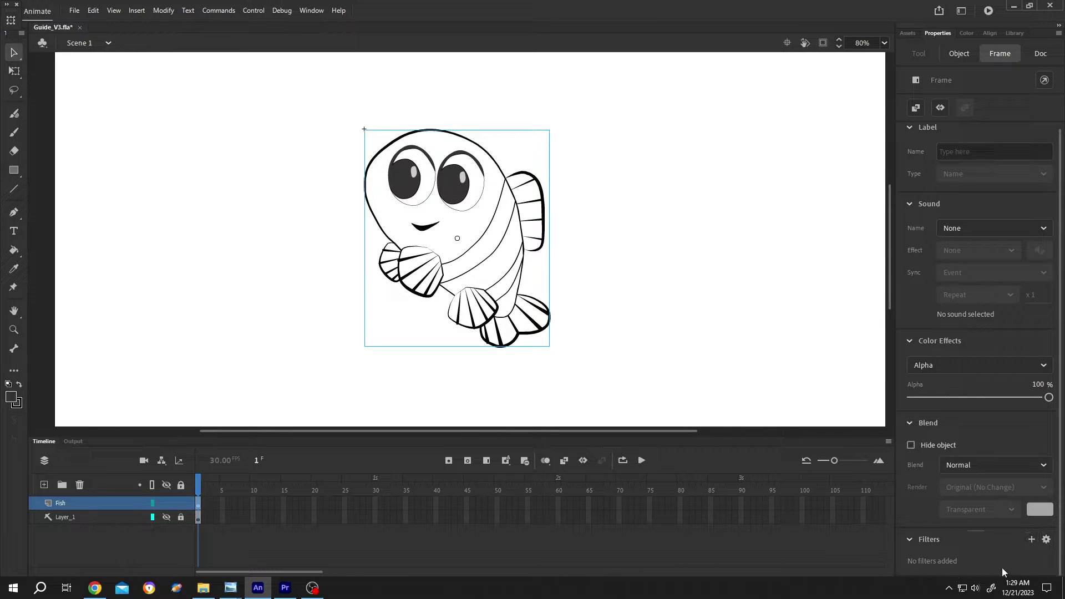
pyautogui.click(1030, 539)
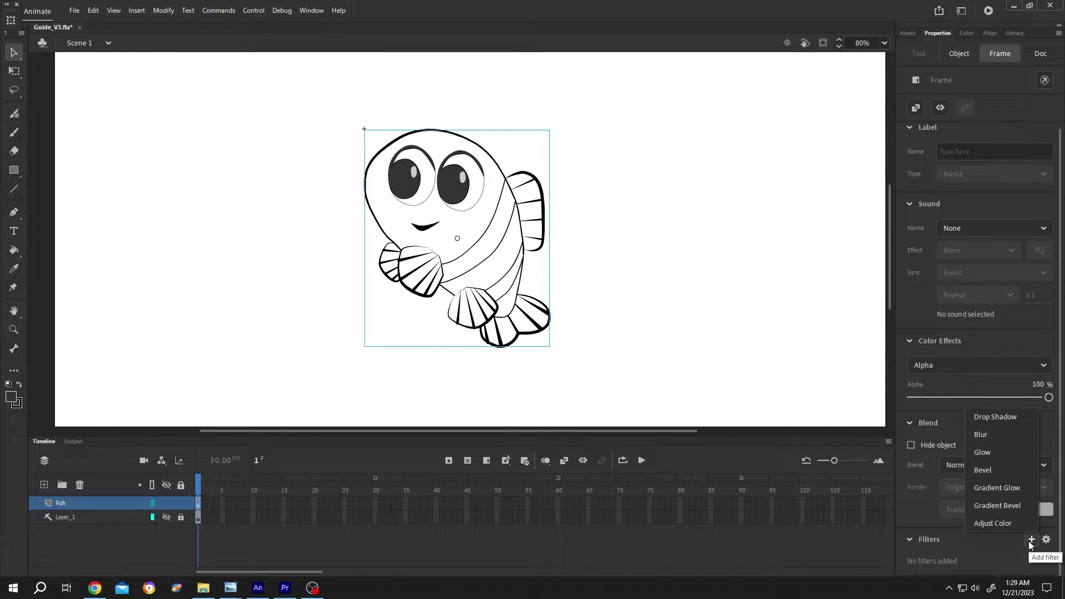
# Step: Add a Drop Shadow to the fish with distance 0, blur 38 and strength 2548%
pyautogui.click(1005, 419)
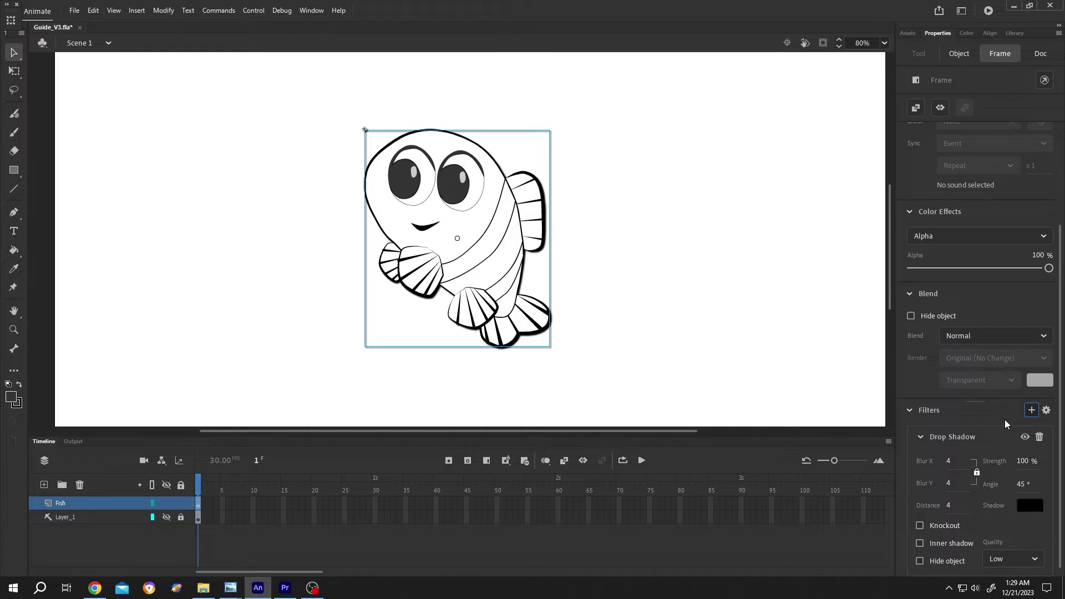
pyautogui.moveTo(950, 508)
pyautogui.mouseDown()
pyautogui.moveTo(940, 509)
pyautogui.moveTo(969, 483)
pyautogui.mouseUp()
pyautogui.click(1028, 463)
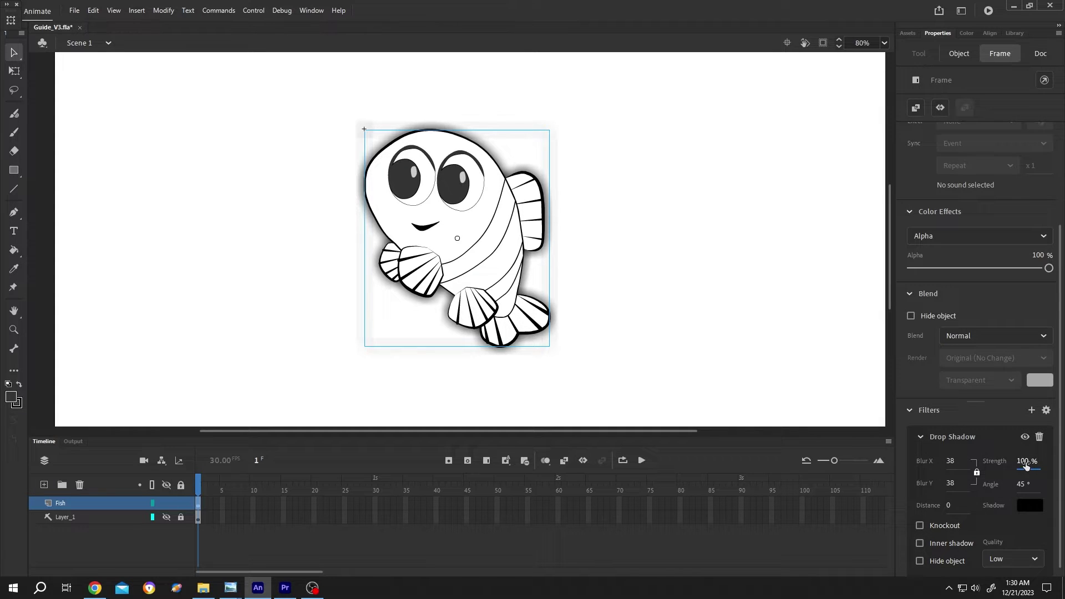
pyautogui.moveTo(1029, 462)
pyautogui.mouseDown()
pyautogui.moveTo(1031, 42)
pyautogui.moveTo(1044, 98)
pyautogui.mouseUp()
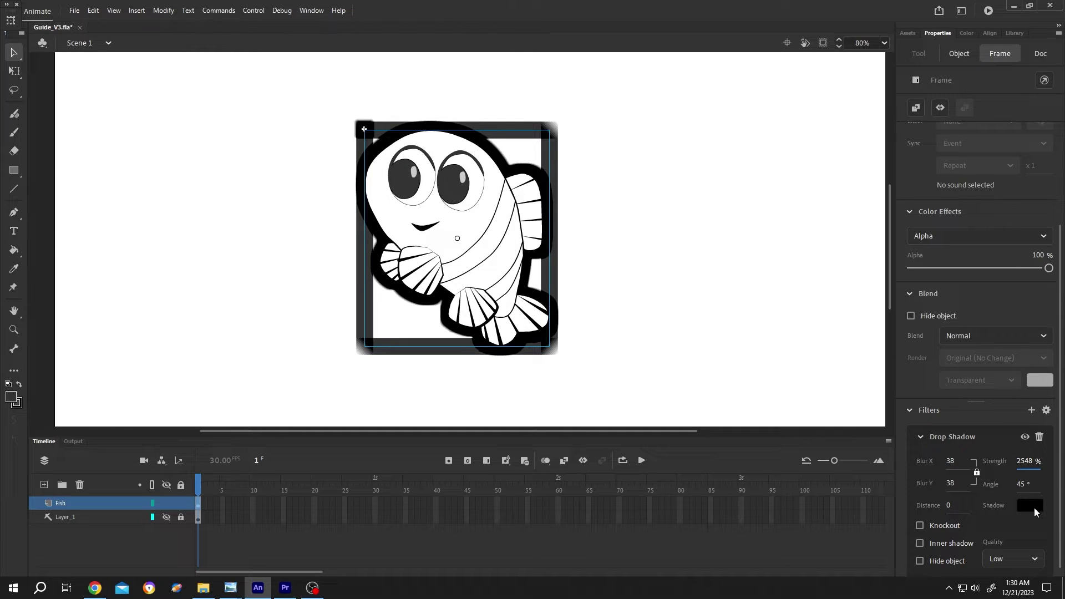
# Step: Set the fish's drop shadow colour to white
pyautogui.click(1031, 505)
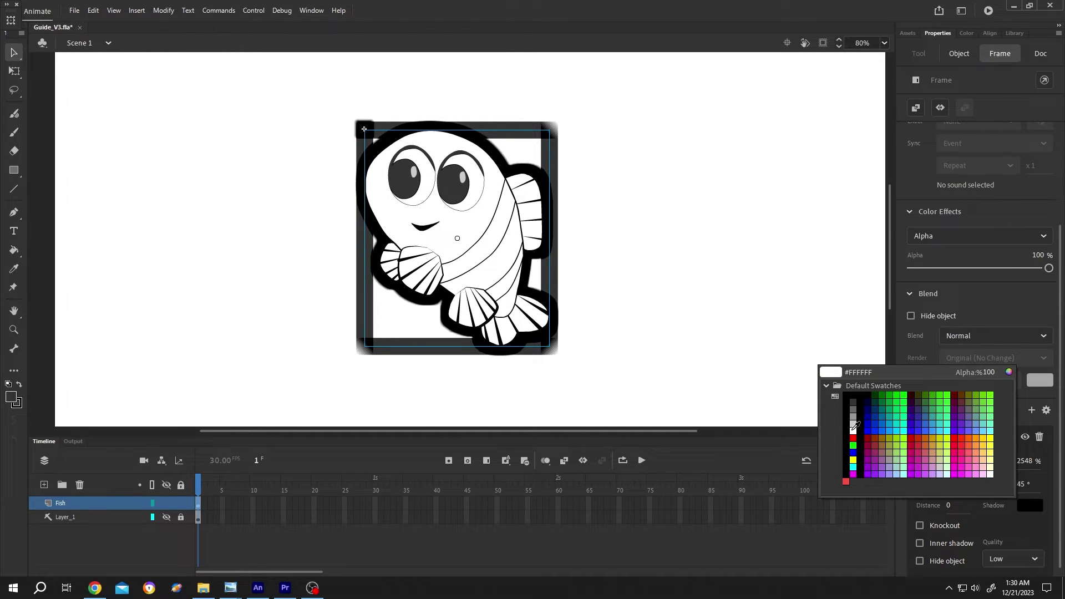
pyautogui.click(852, 431)
pyautogui.write('25')
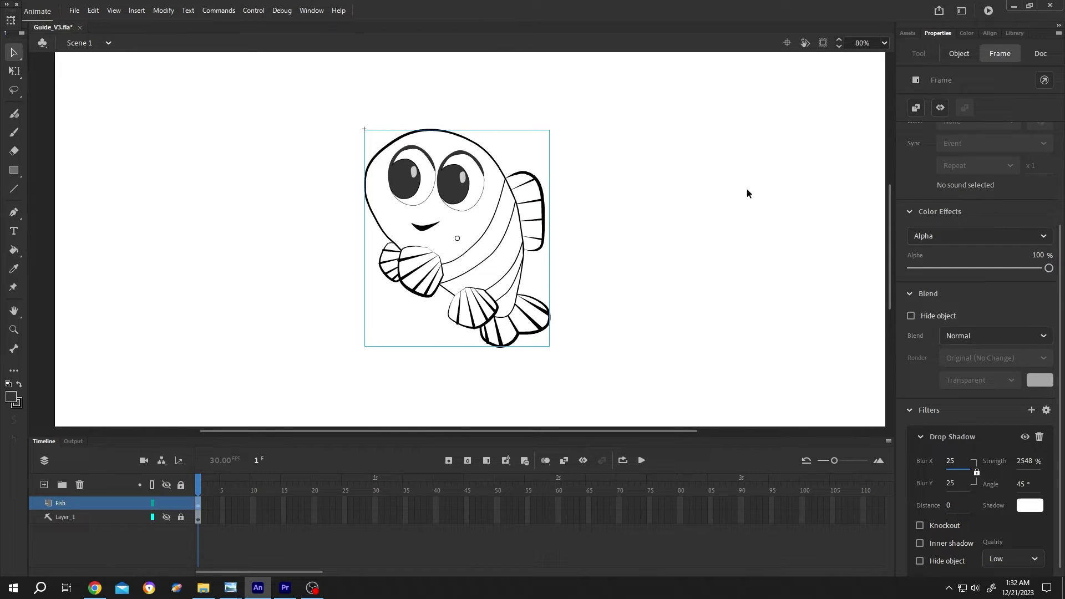
# Step: Deselect the fish and set the document's stage colour to medium grey
pyautogui.click(680, 174)
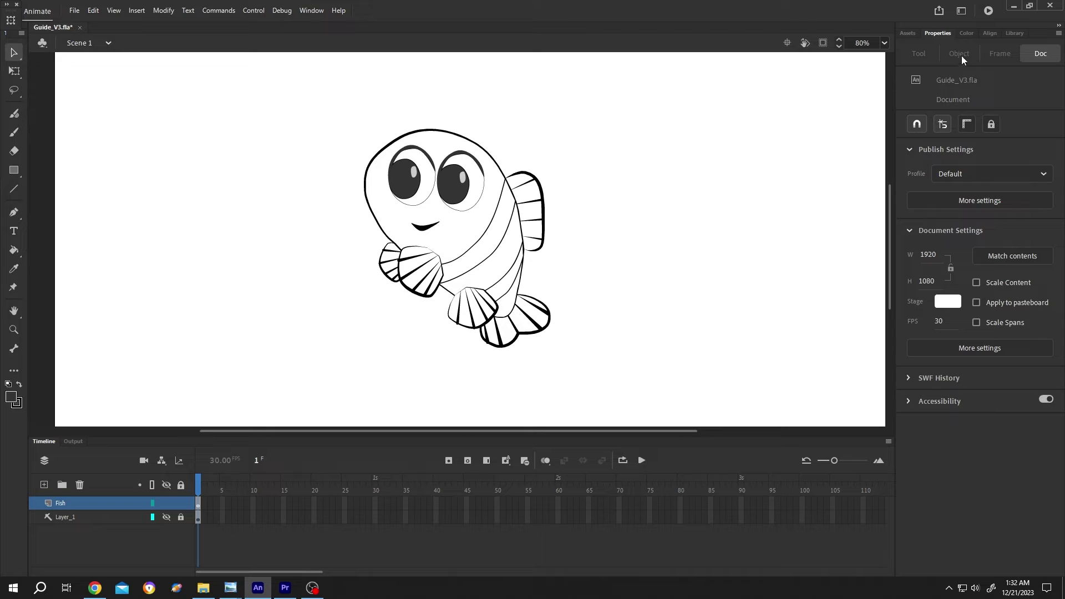
pyautogui.click(1039, 56)
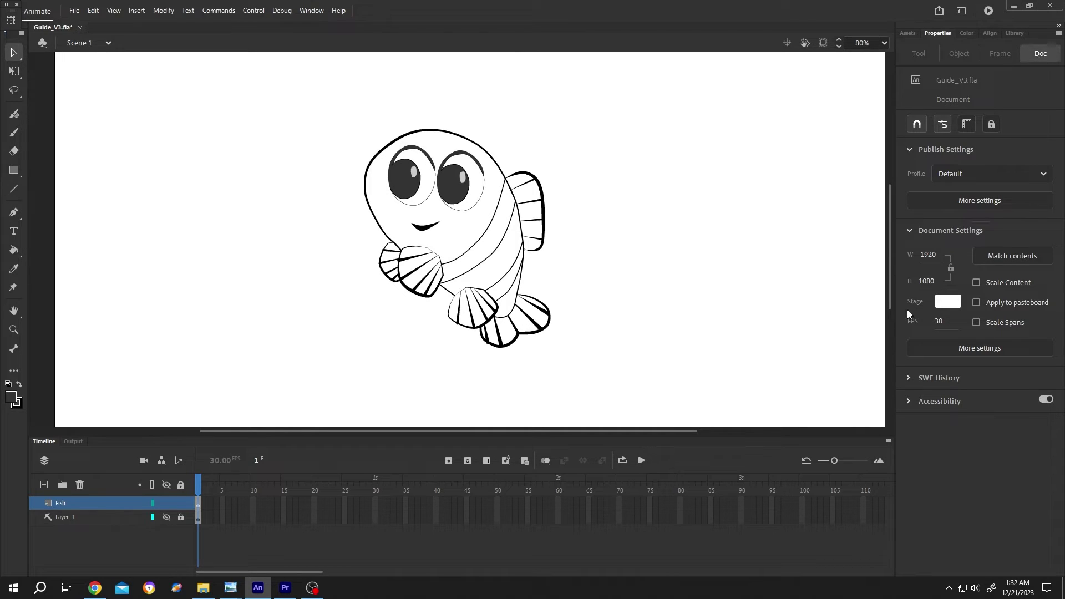
pyautogui.click(946, 302)
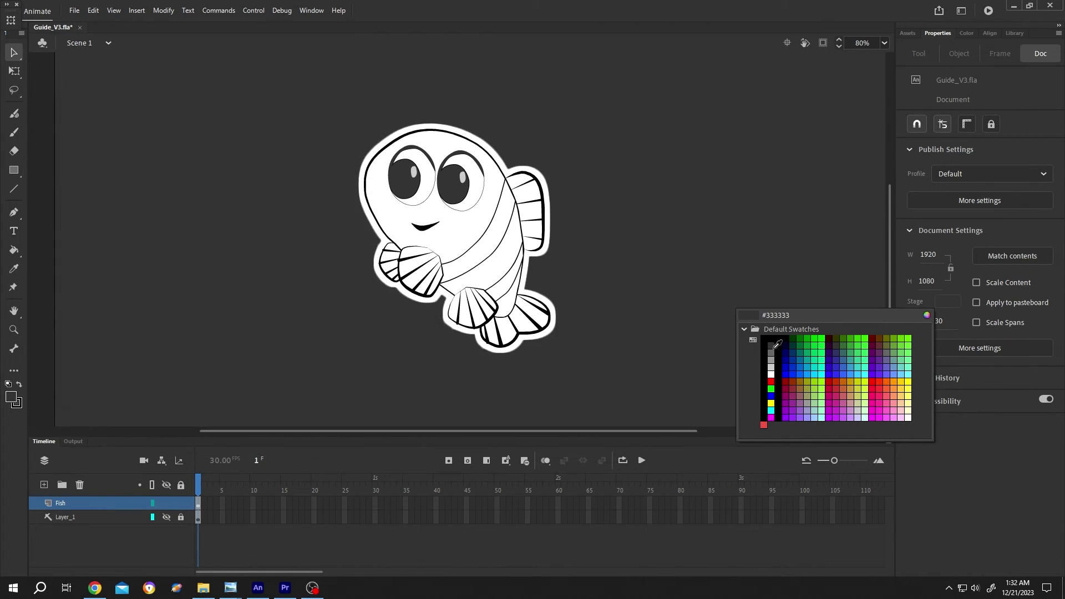
pyautogui.click(770, 351)
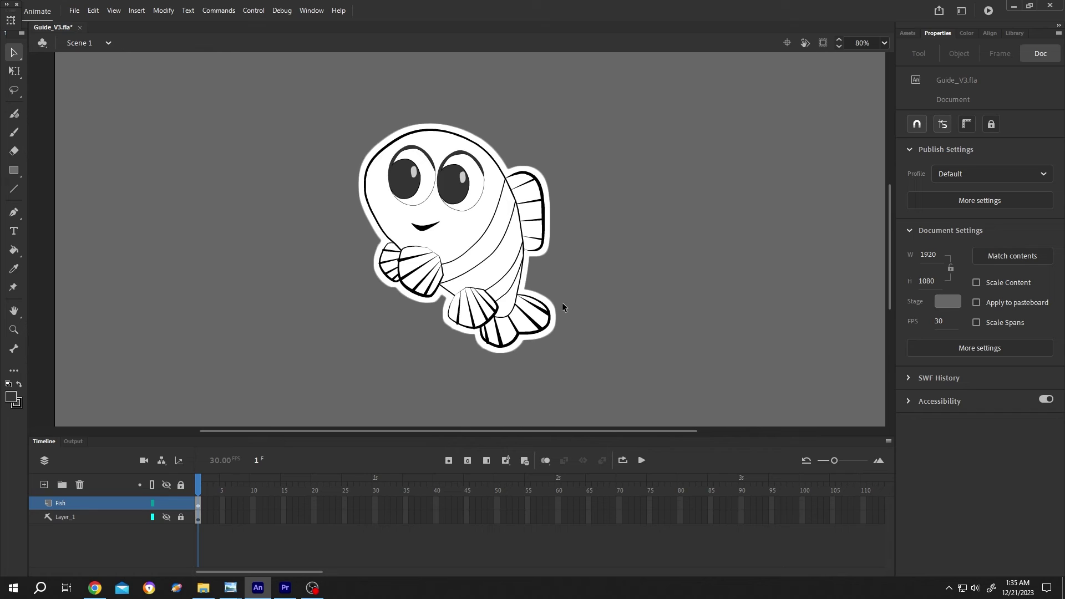